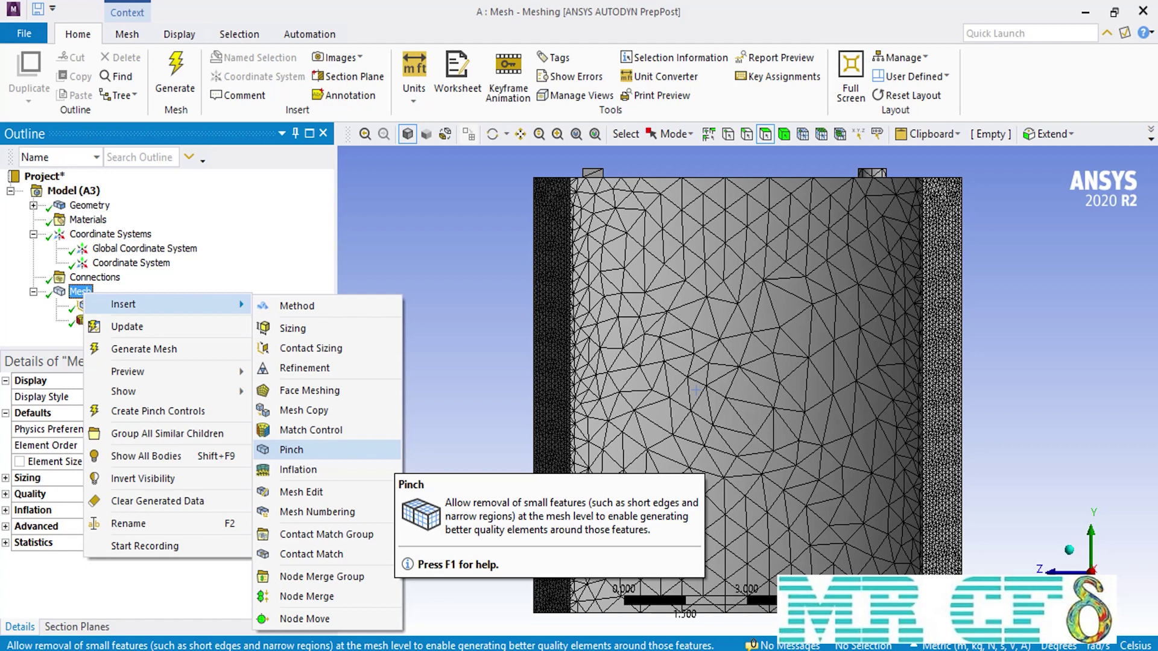
Delete both the Face Sizing and Match Control mesh controls from the Outline.
click(413, 457)
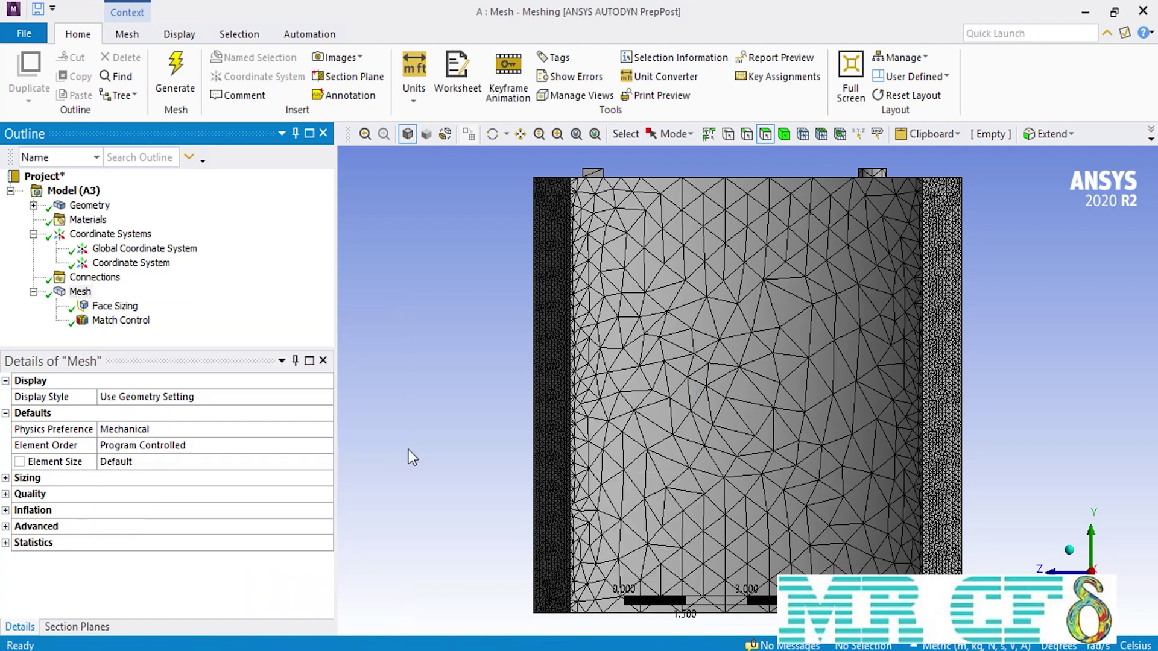
click(114, 306)
ctrl+click(114, 320)
right_click(119, 321)
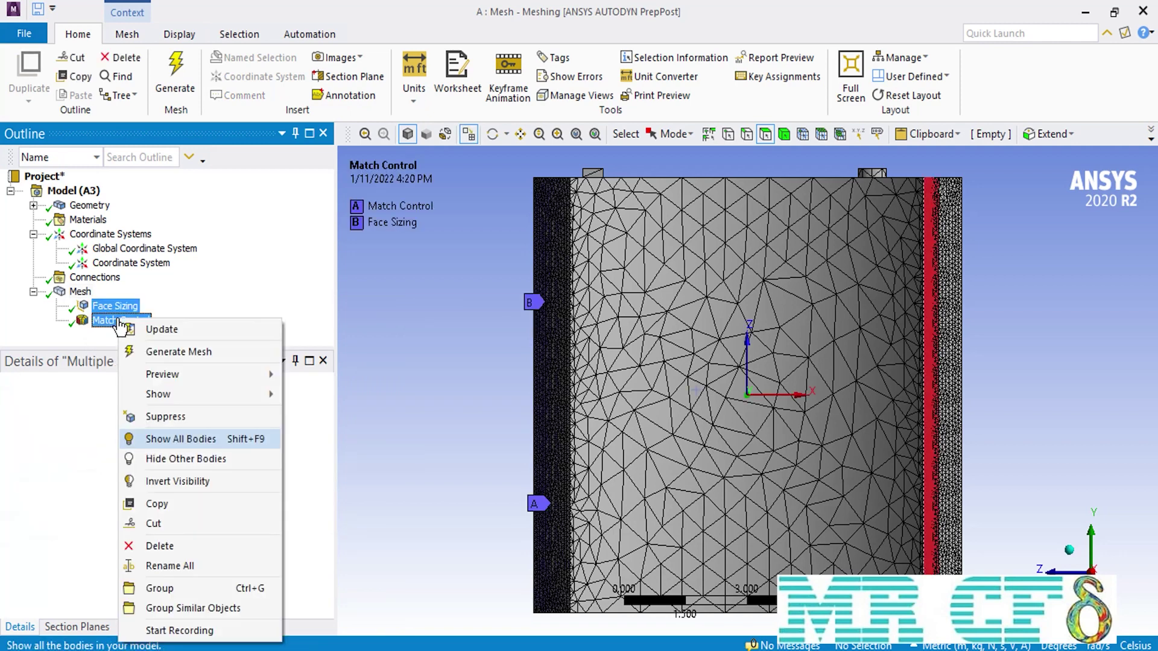
click(159, 546)
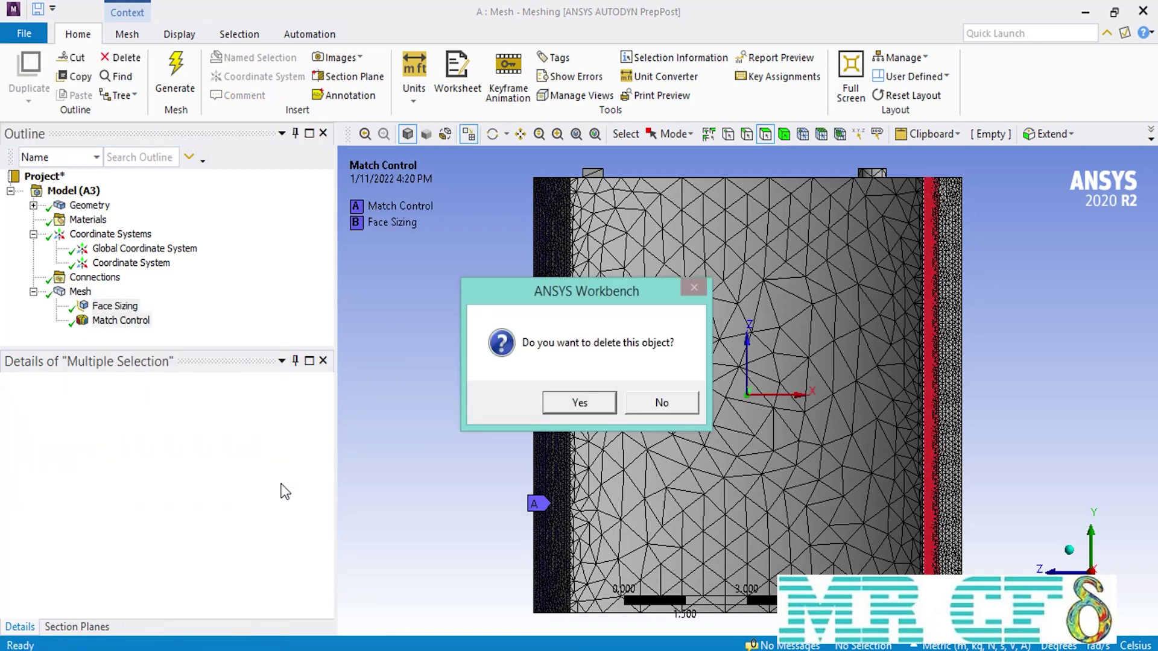
click(594, 400)
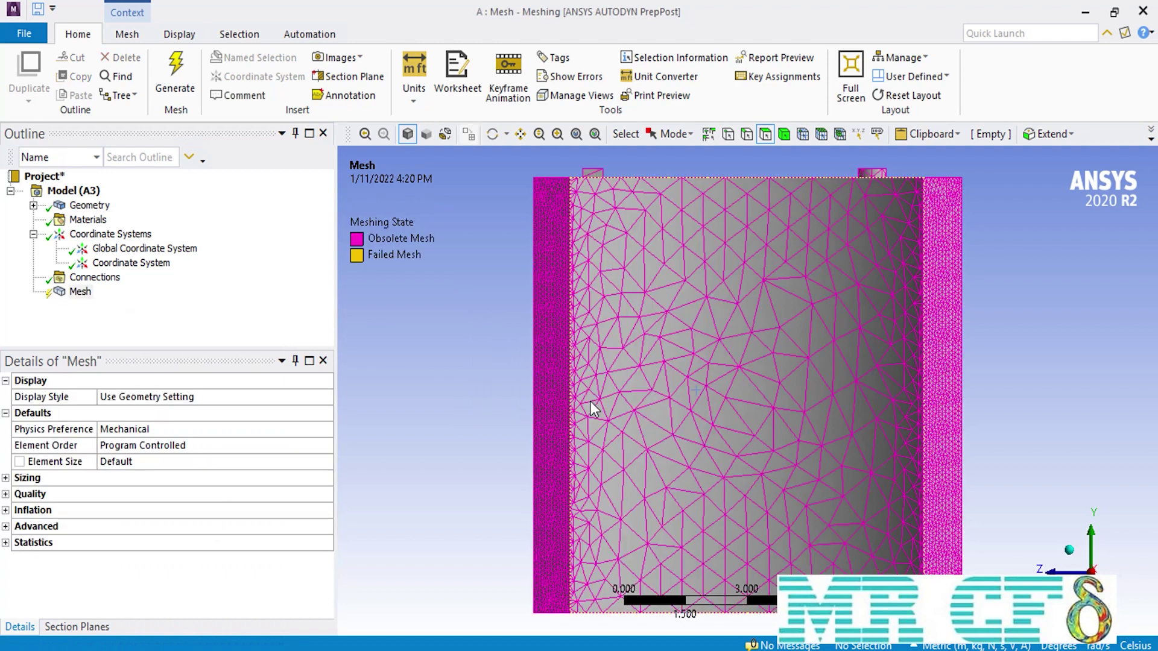
click(490, 132)
Regenerate the mesh without the deleted Face Sizing and Match controls.
drag(548, 233, 10, 8)
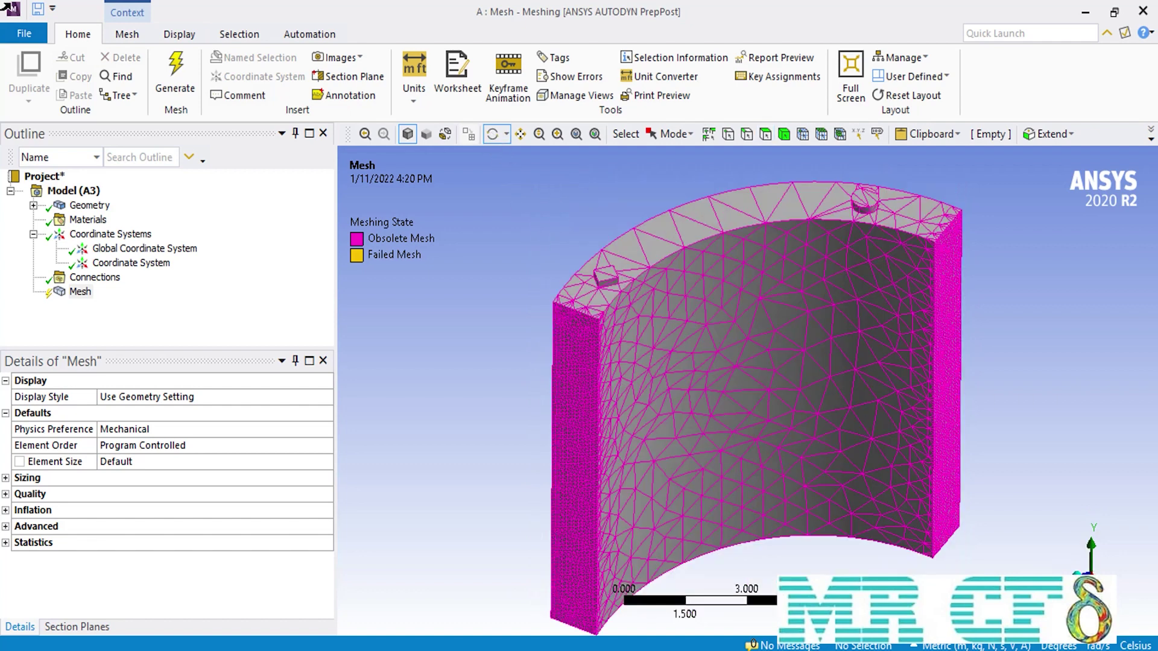
right_click(81, 291)
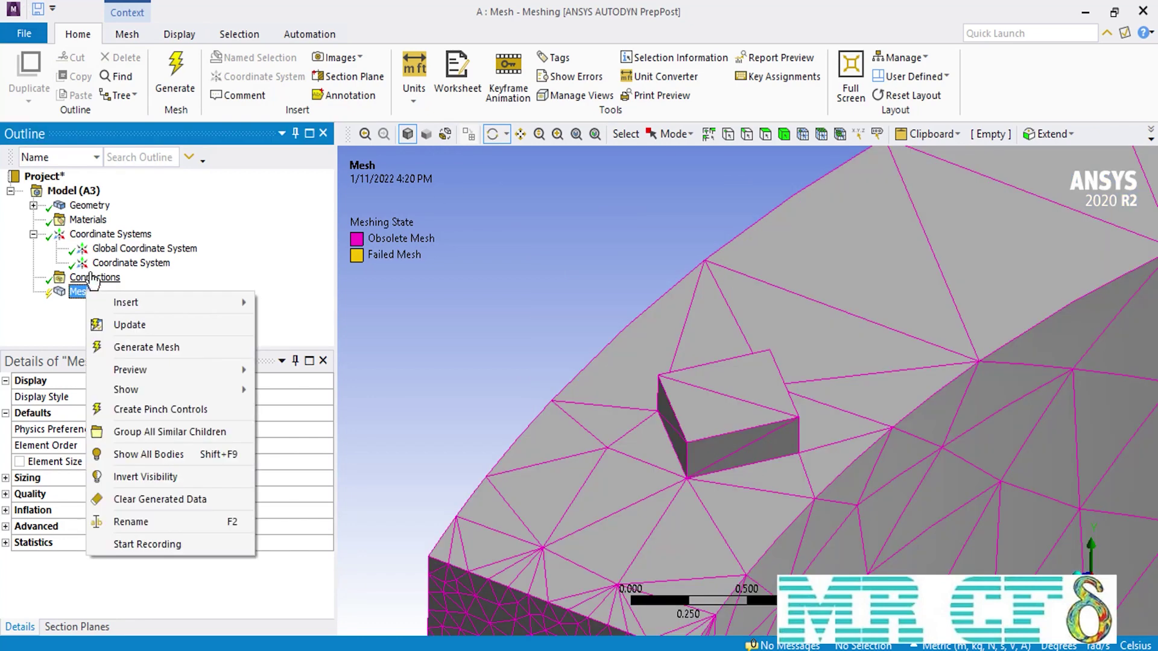
click(187, 66)
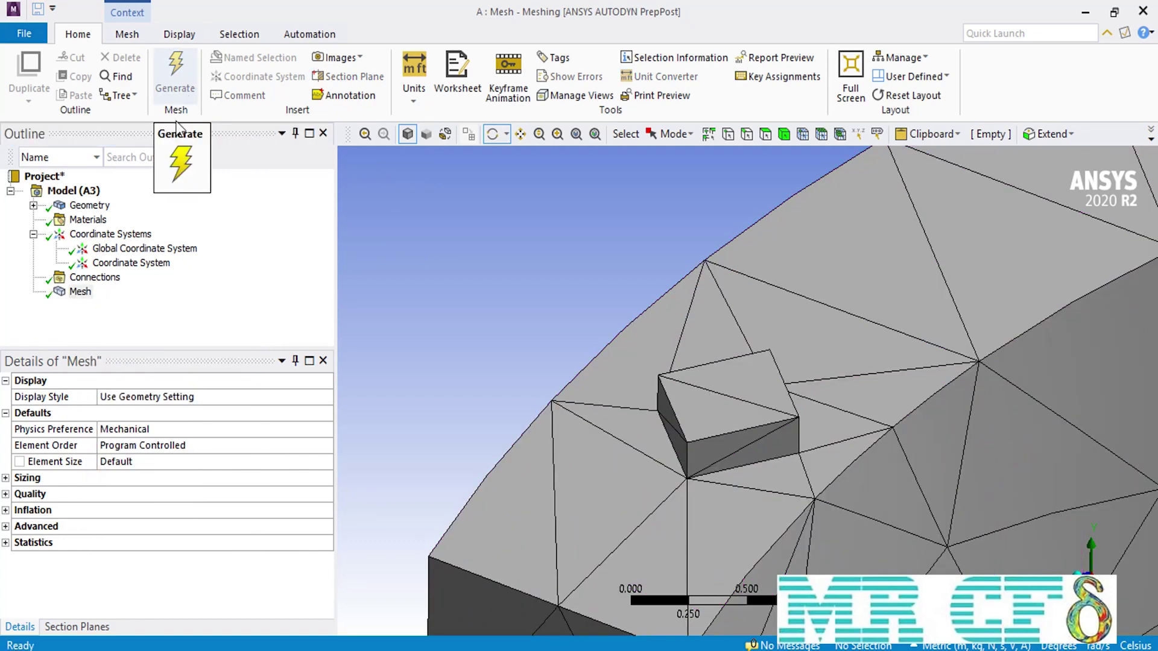
Insert a Pinch control under the Mesh item.
right_click(80, 292)
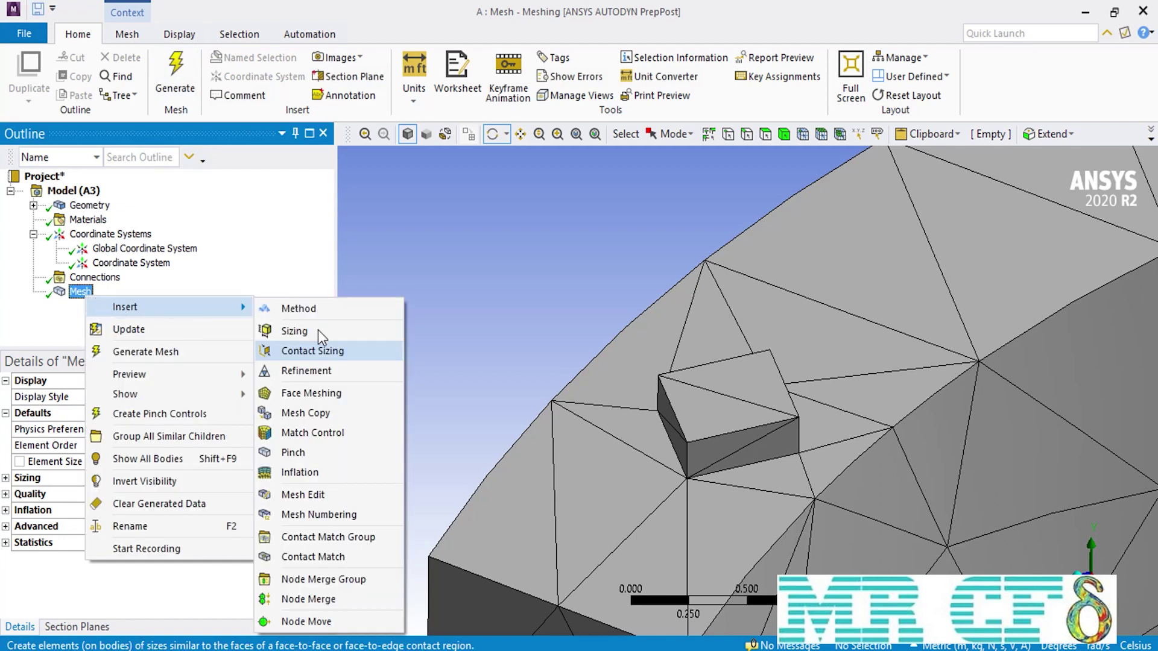
click(340, 452)
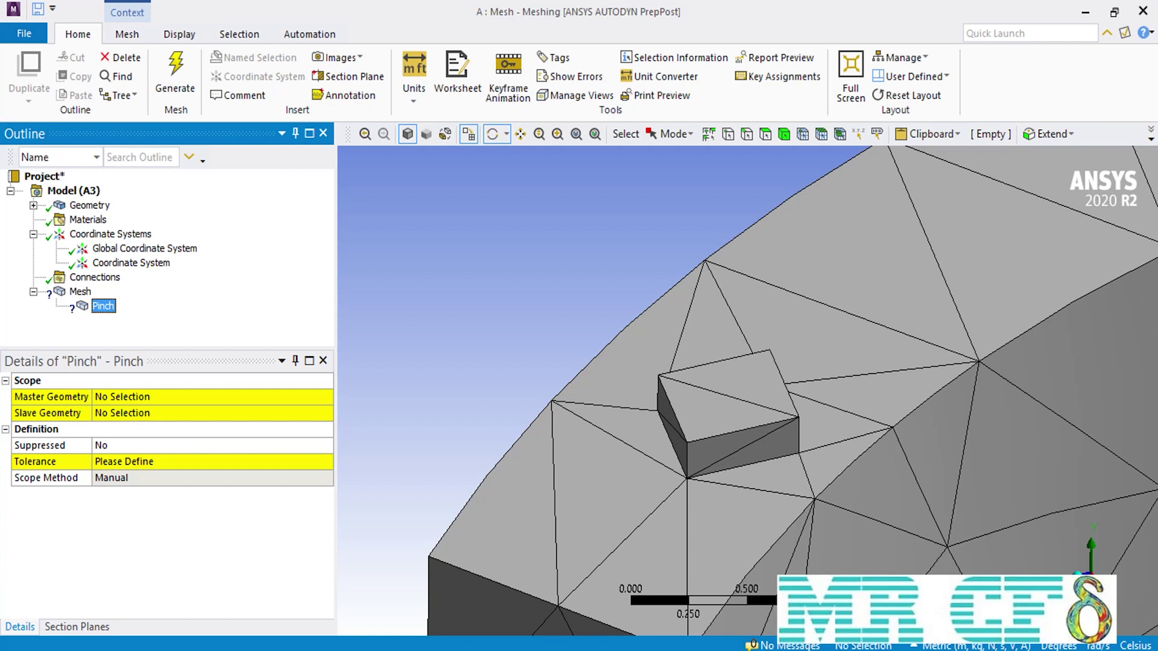
click(199, 397)
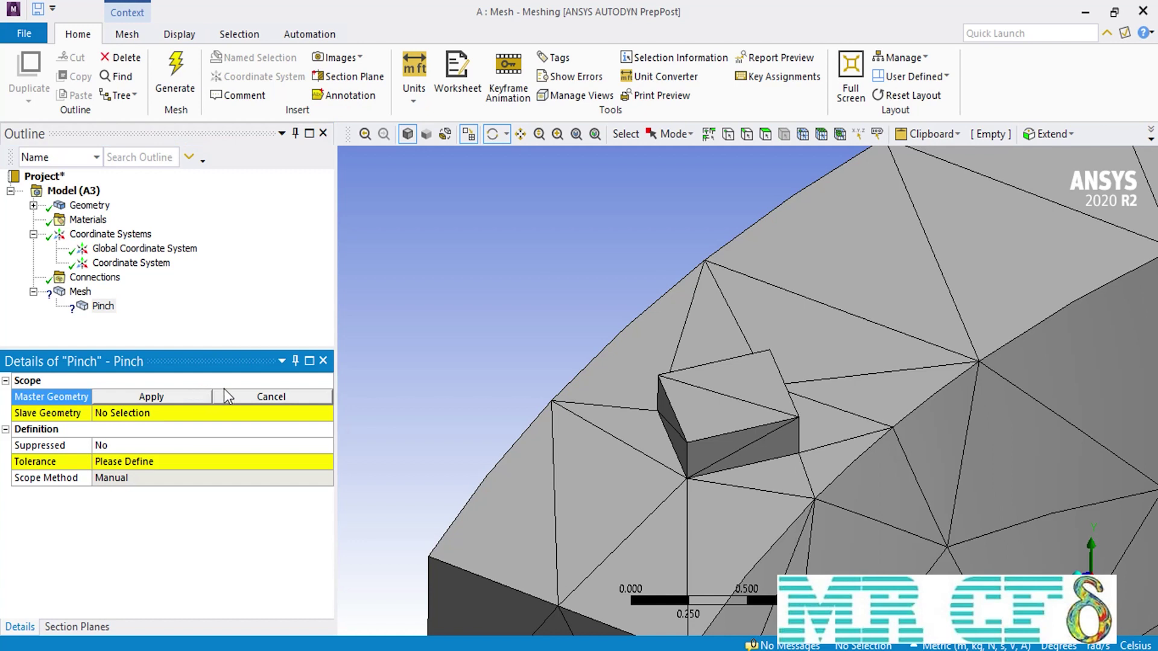
Scope the Pinch master and slave geometry to two vertices on the small block's edge.
click(728, 135)
click(690, 479)
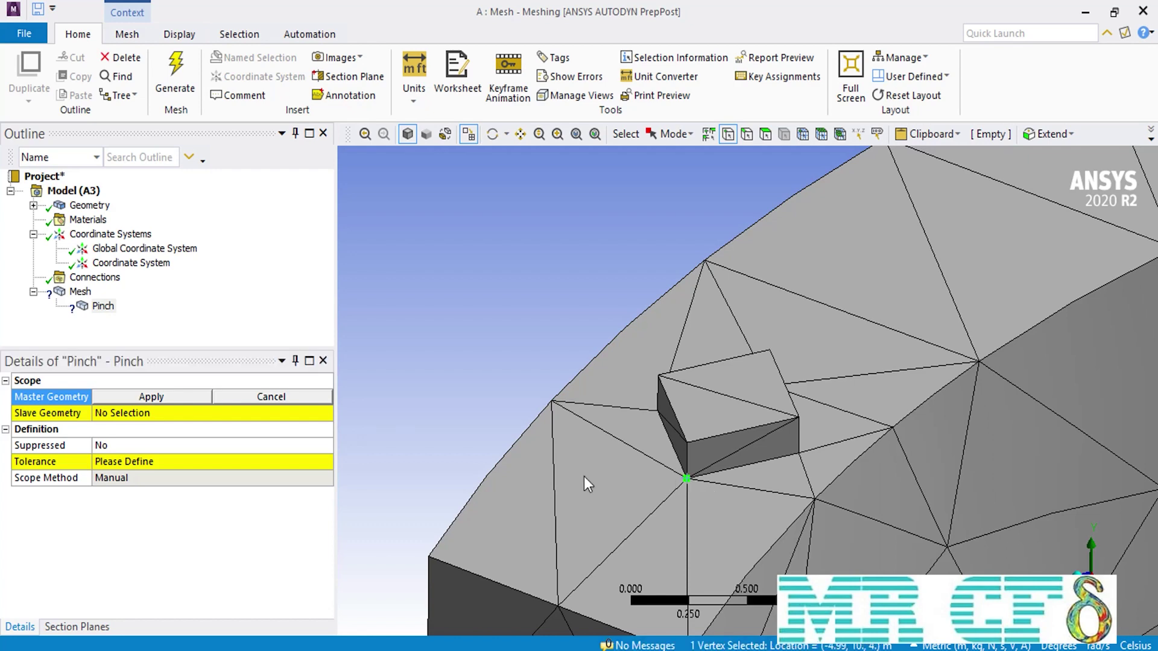
click(183, 397)
click(189, 412)
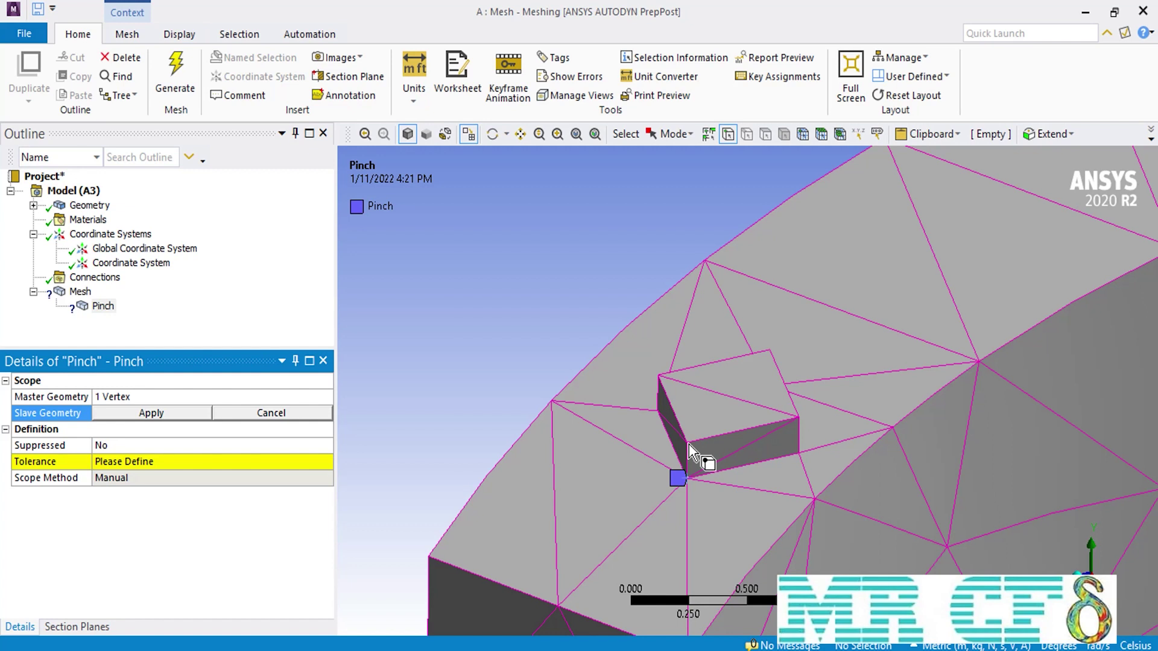
click(688, 443)
click(183, 410)
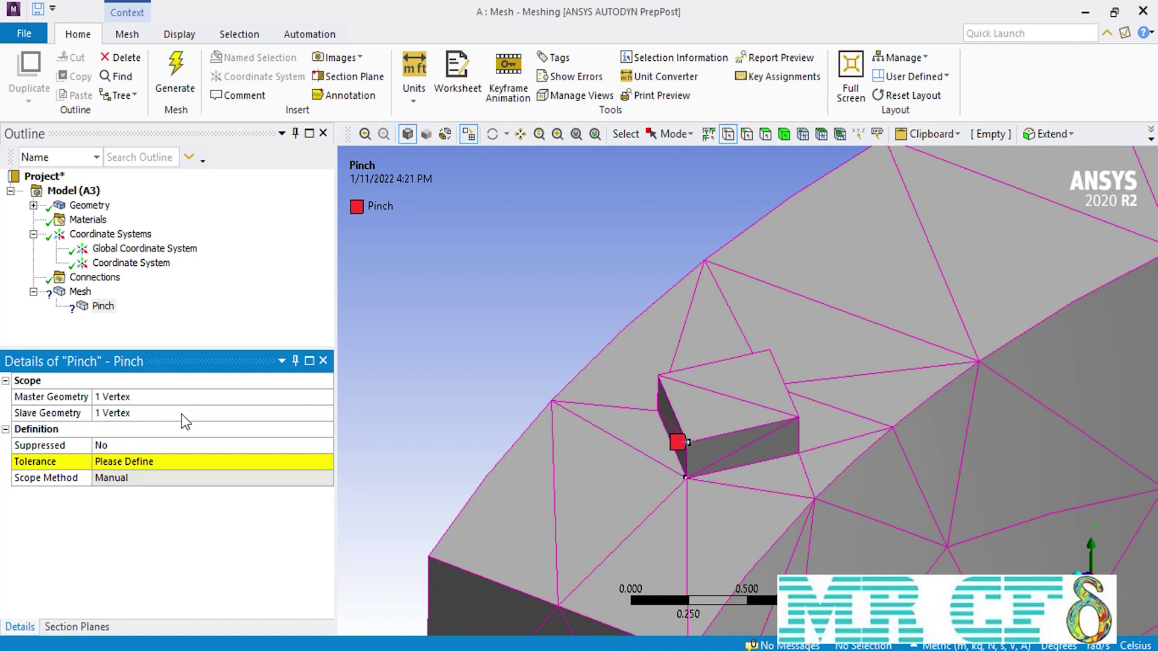
Set the Pinch tolerance to 0.2 m and generate the mesh, which fails.
click(175, 461)
text(0.2)
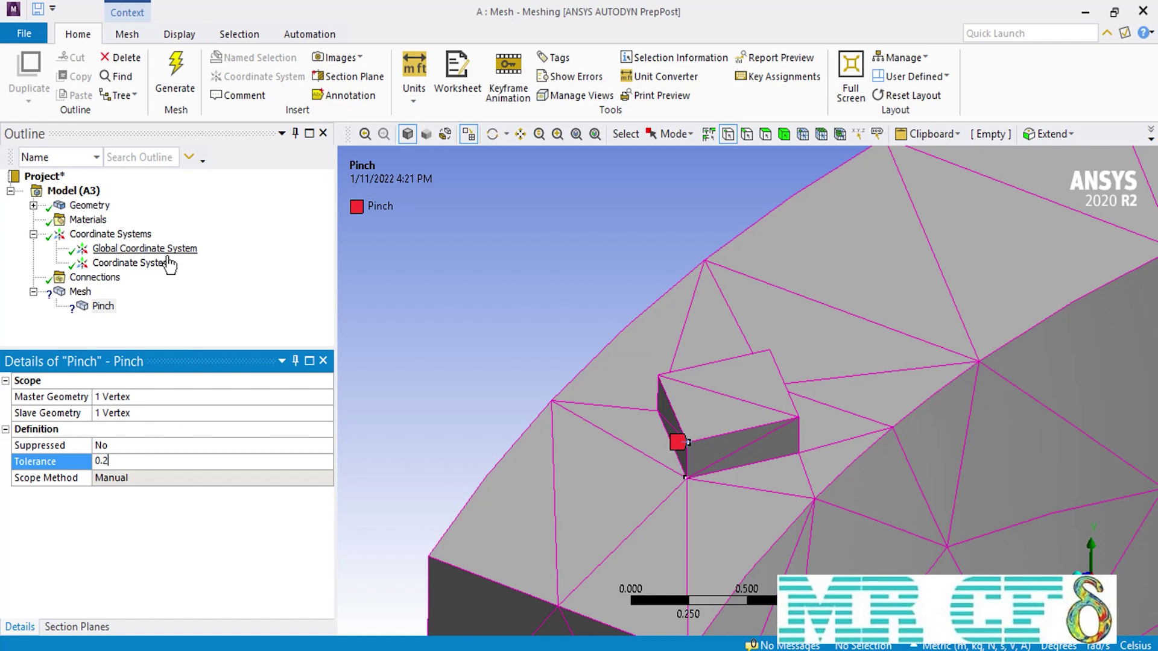
click(169, 91)
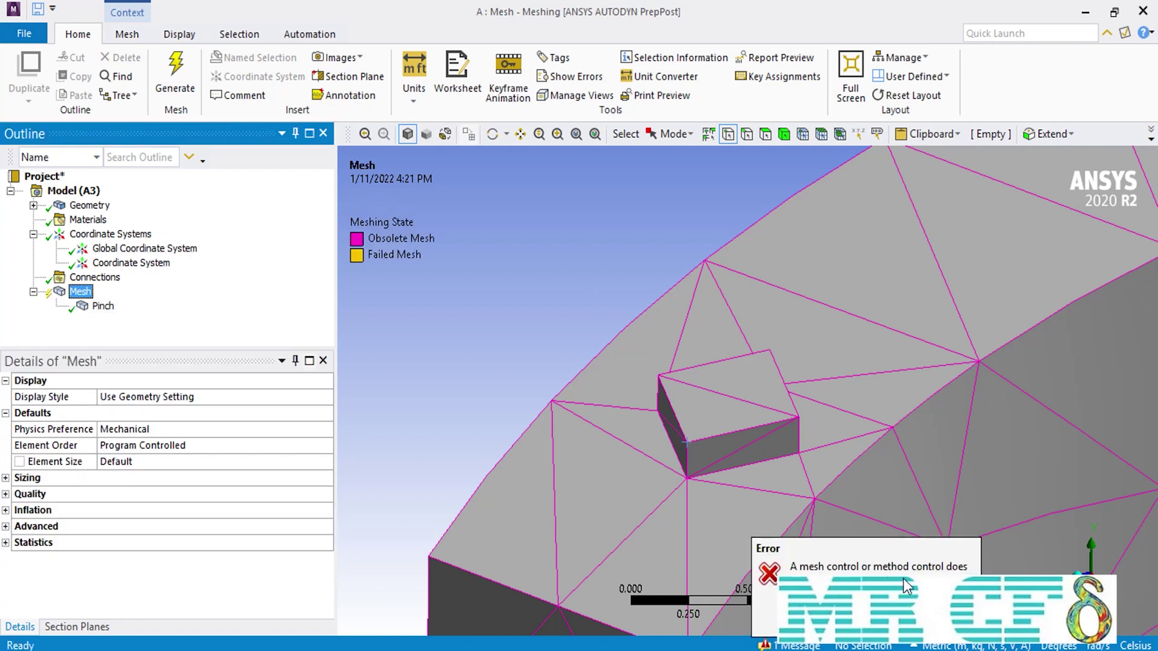
Raise the Pinch tolerance from 0.2 m to 0.3 m.
click(103, 306)
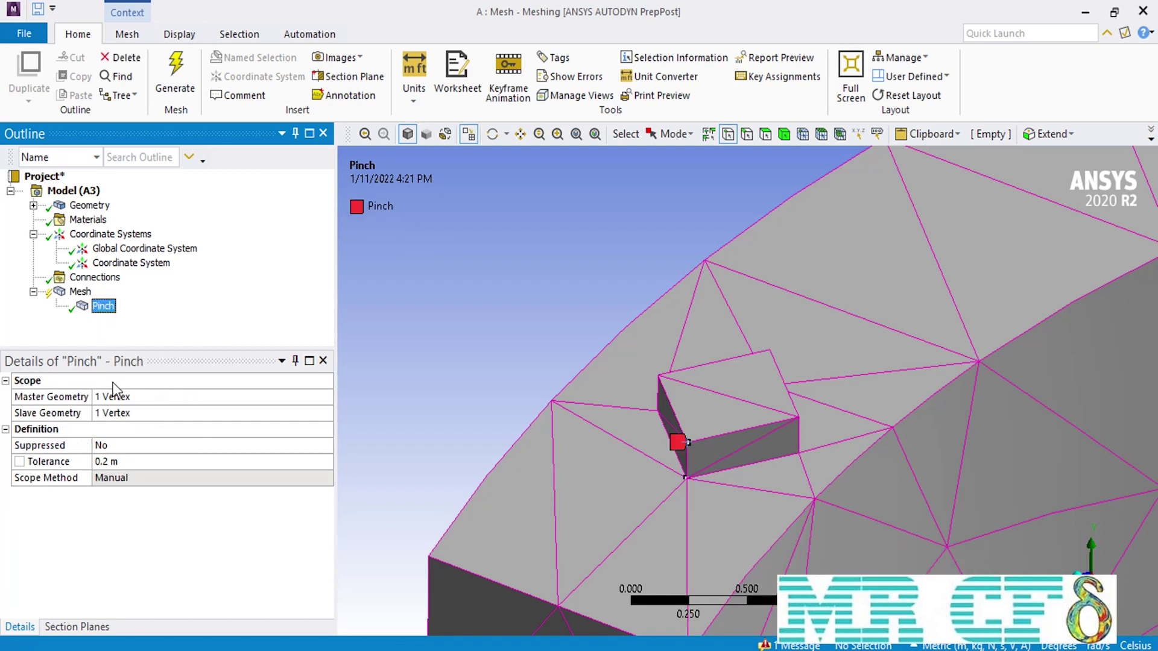
click(120, 461)
text(0.3)
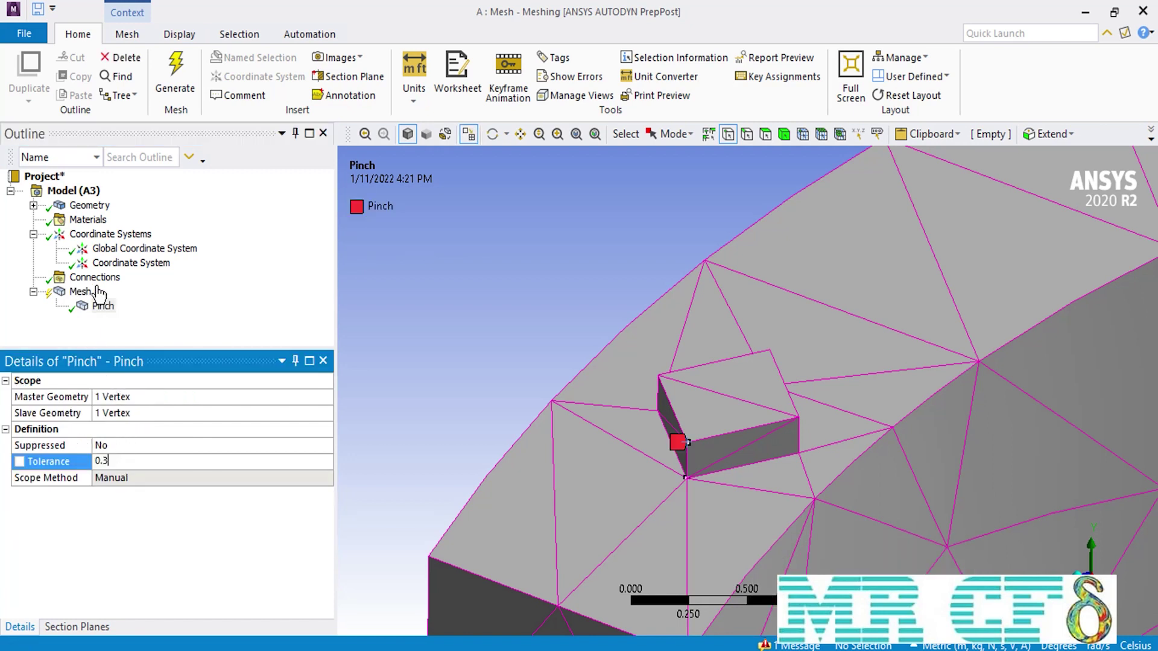
key(Return)
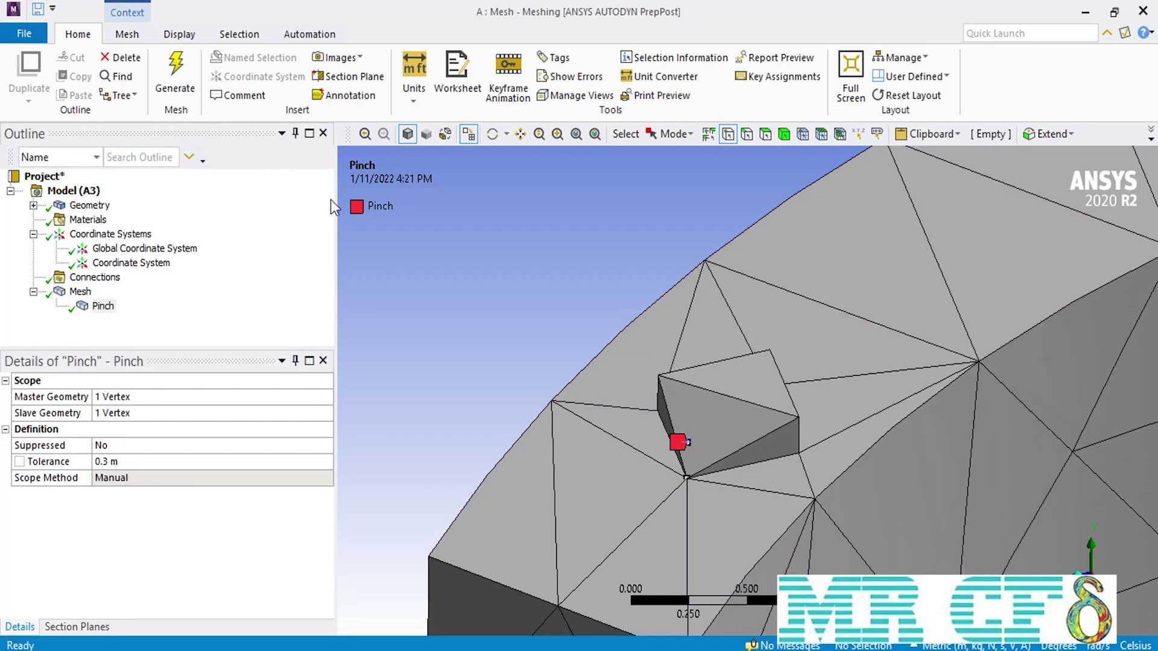
click(207, 396)
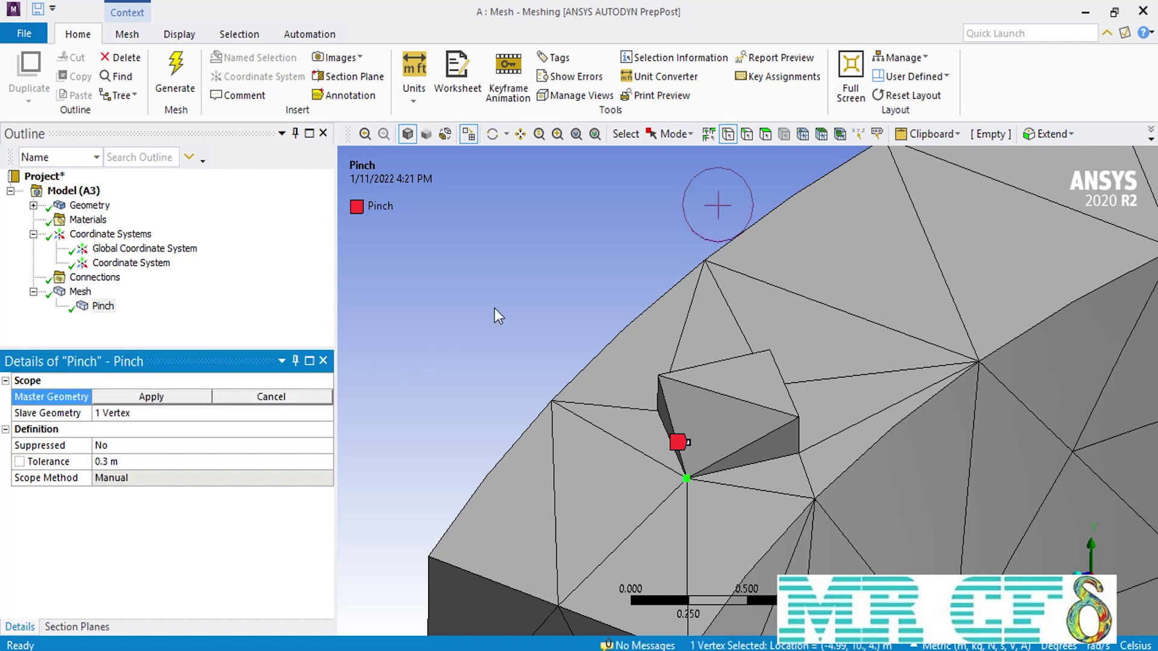
Set the Pinch master geometry to four edges of the small block.
click(747, 134)
click(746, 462)
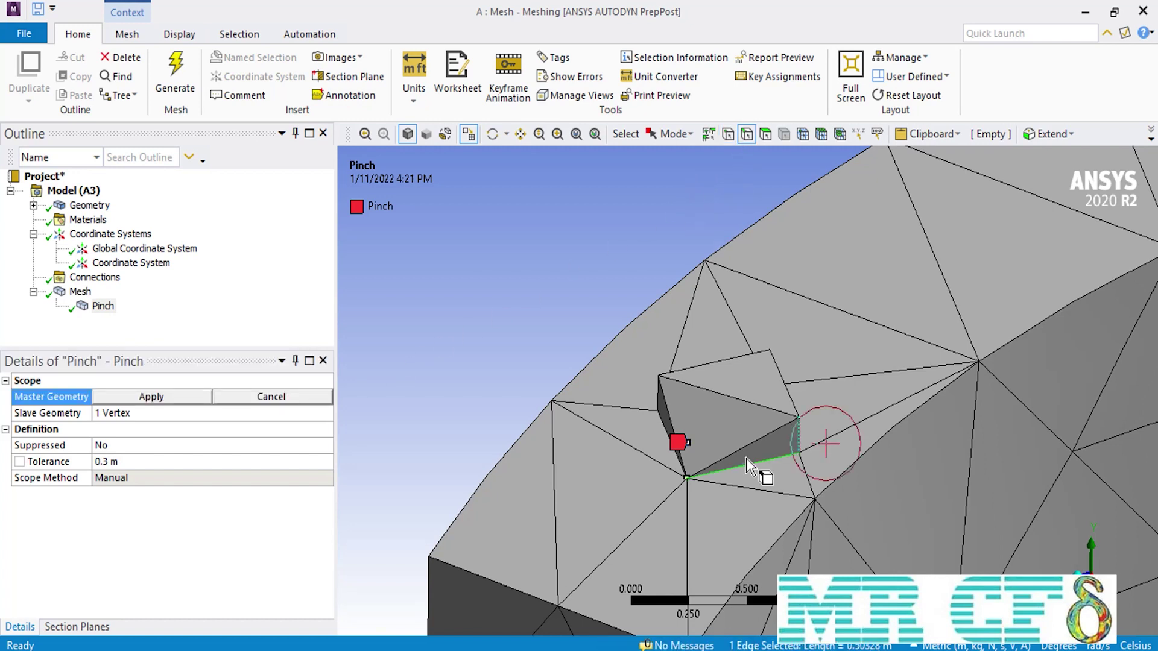
ctrl+click(795, 430)
ctrl+click(733, 396)
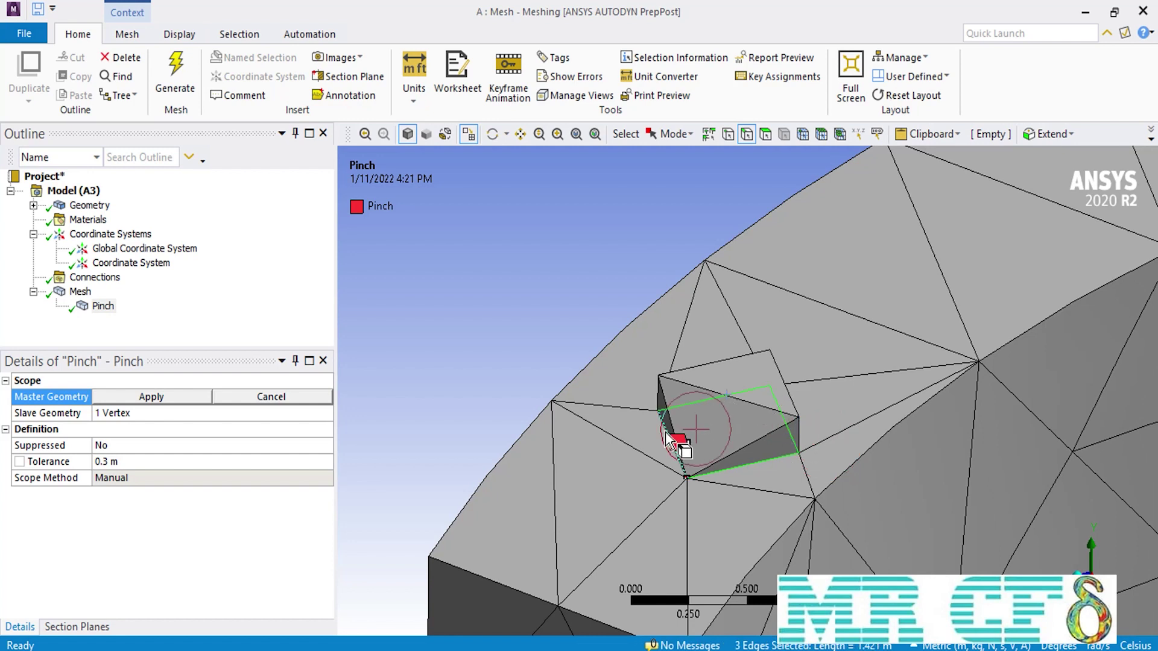
click(187, 399)
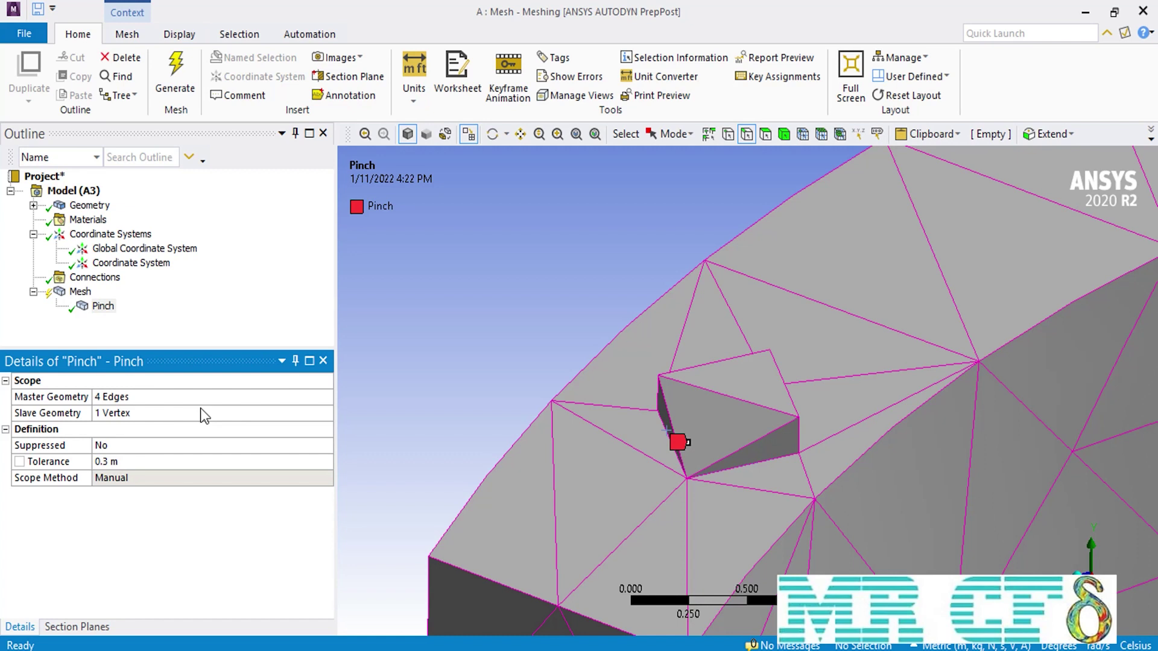
Set the Pinch slave geometry to four other block edges and regenerate the mesh.
click(201, 409)
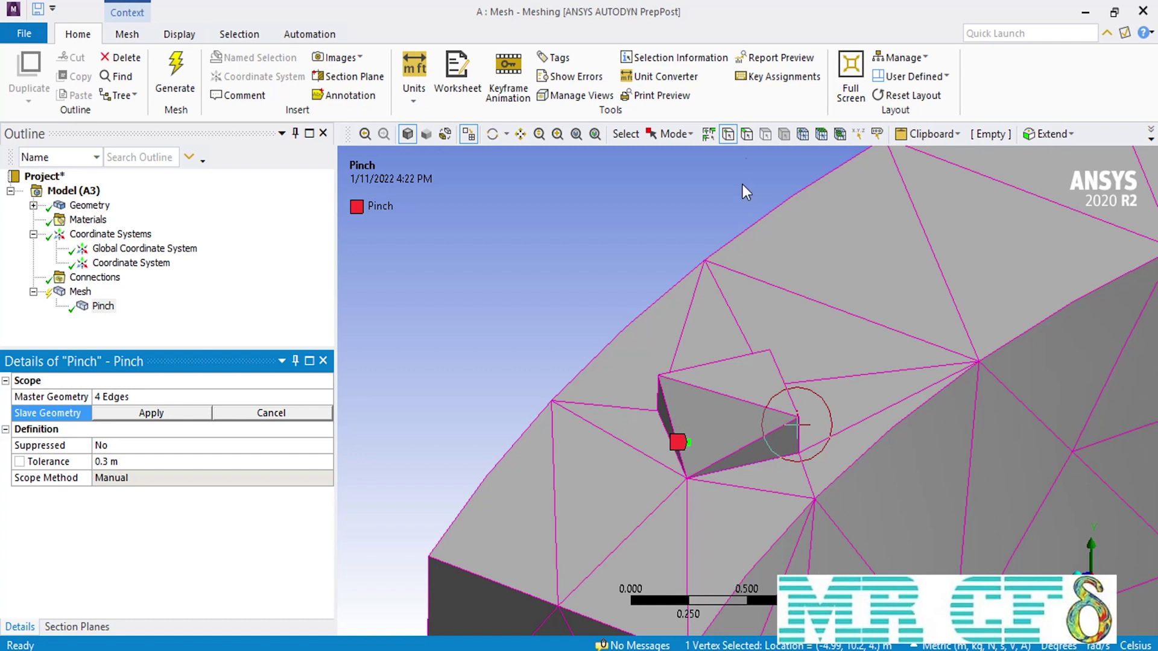
click(746, 134)
click(765, 428)
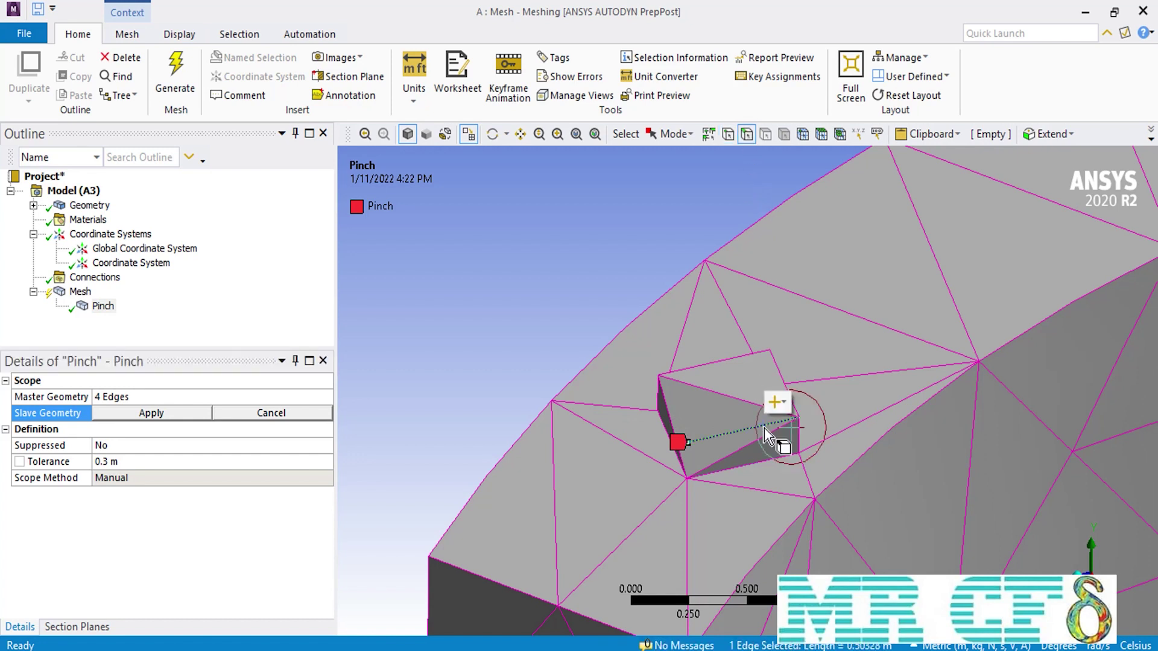
ctrl+click(785, 389)
ctrl+click(712, 363)
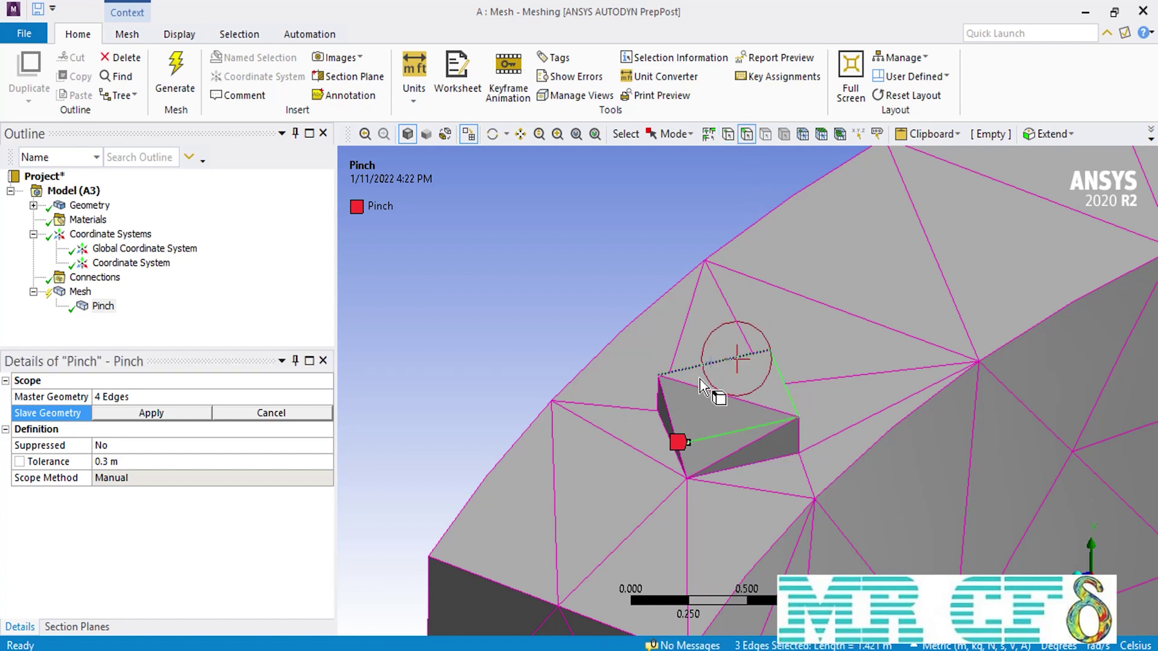
ctrl+click(674, 406)
click(152, 413)
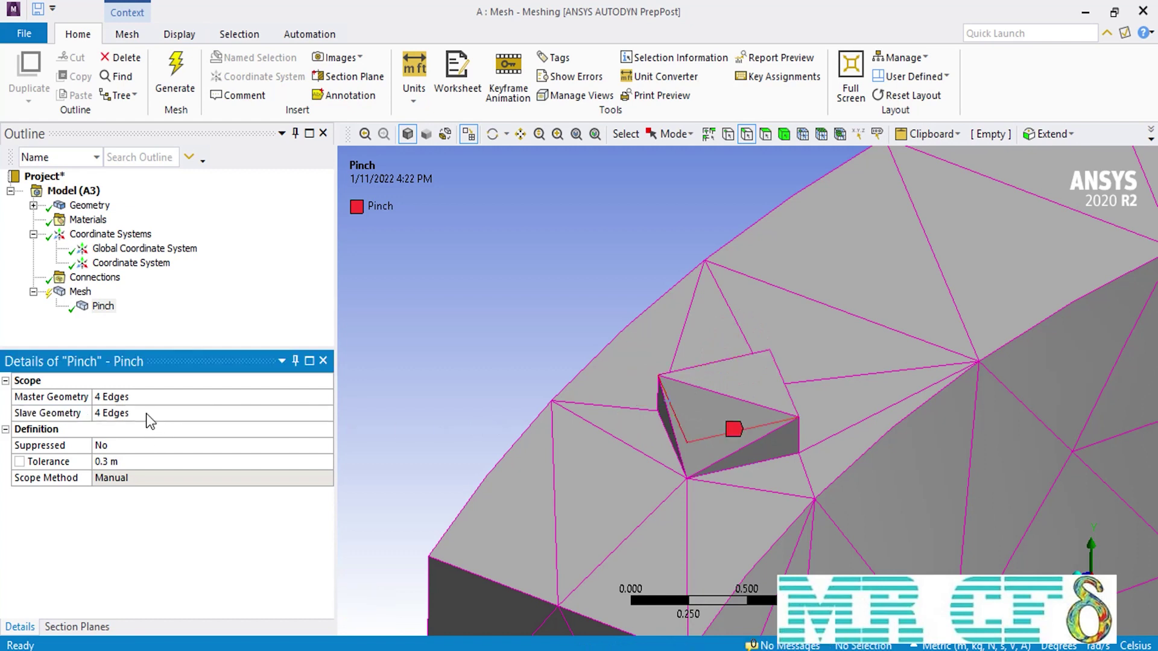
click(188, 81)
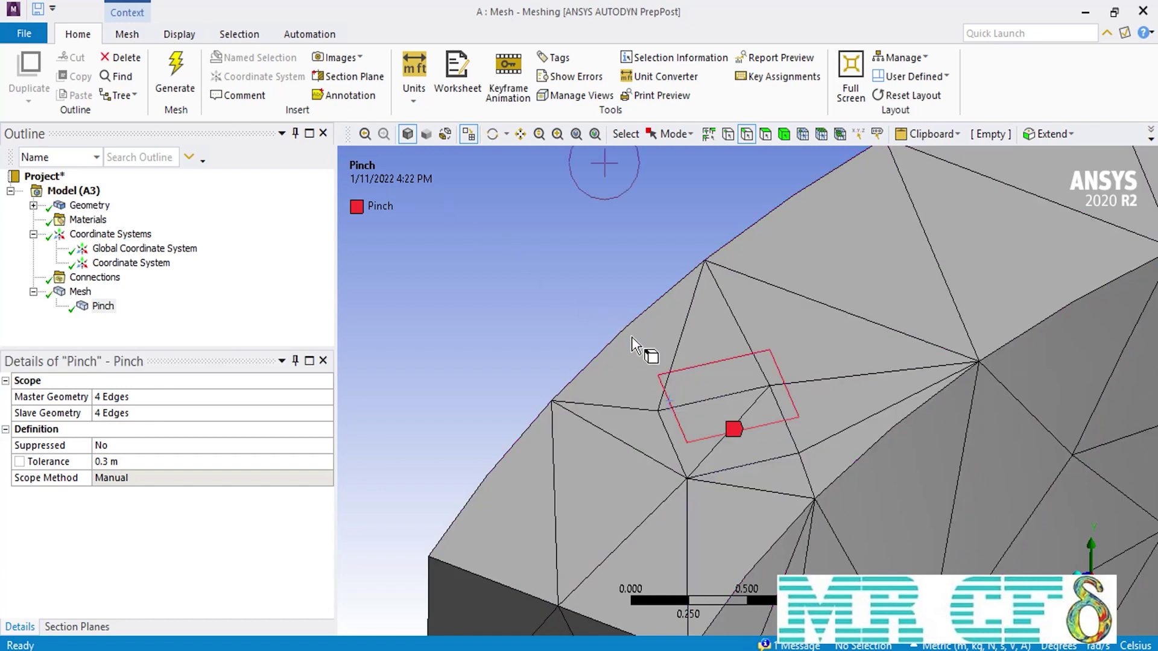
Rotate, fit and zoom the view onto the small cylinder atop the curved body.
click(492, 133)
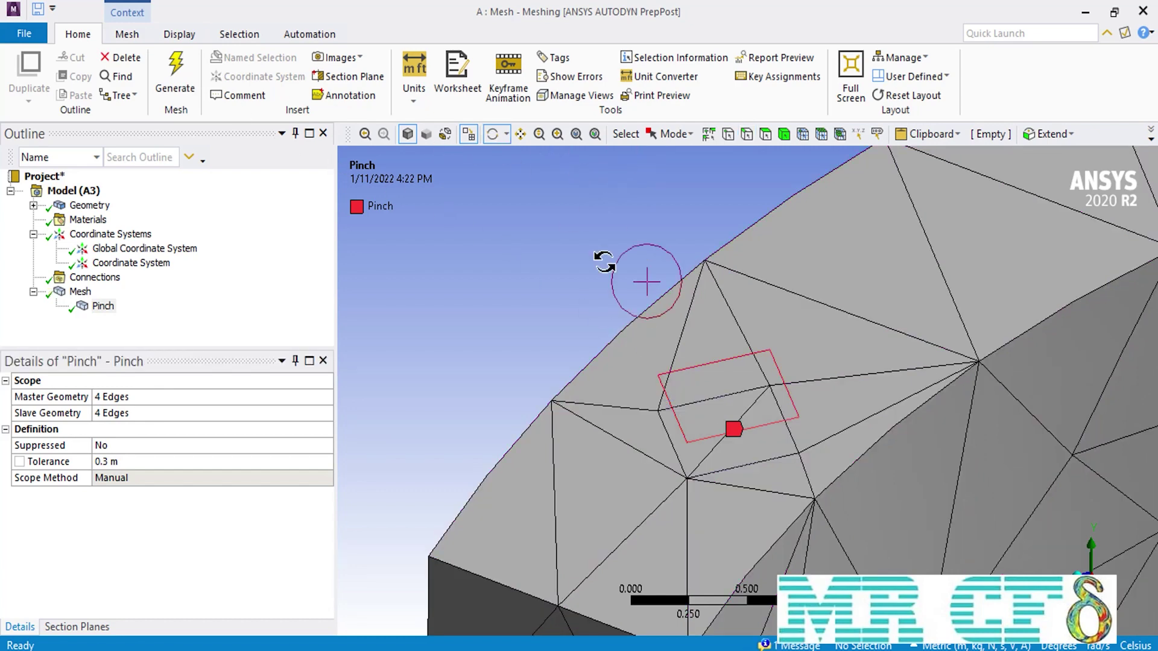
drag(710, 498, 764, 315)
click(577, 133)
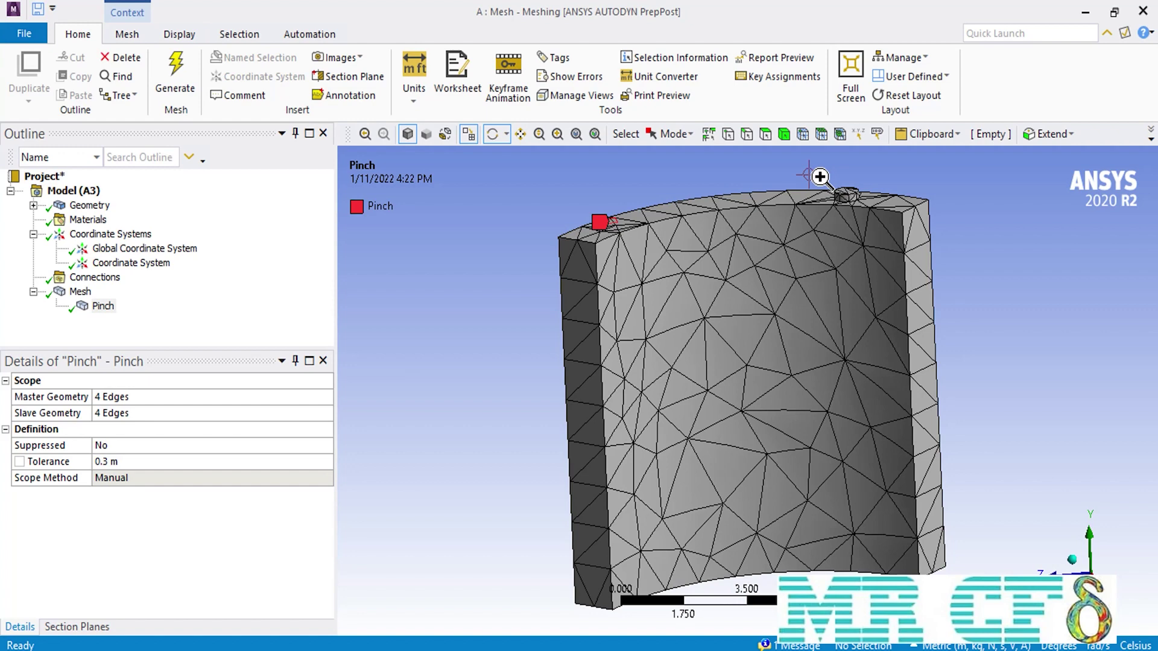
right_drag(820, 177, 823, 179)
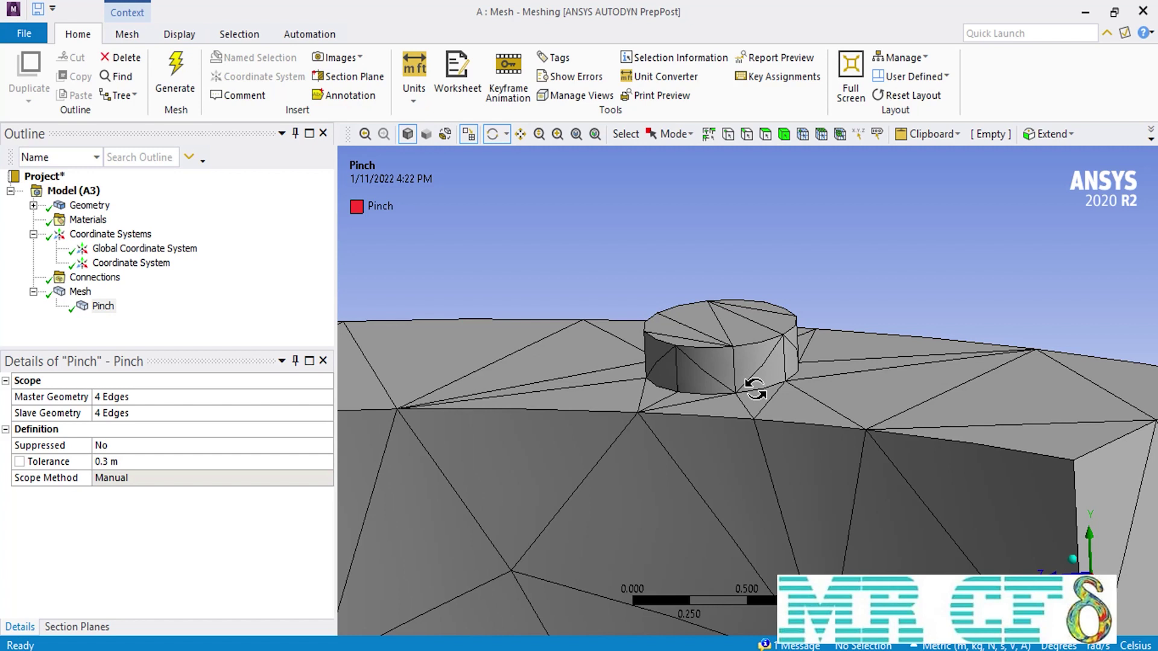
drag(755, 389, 744, 392)
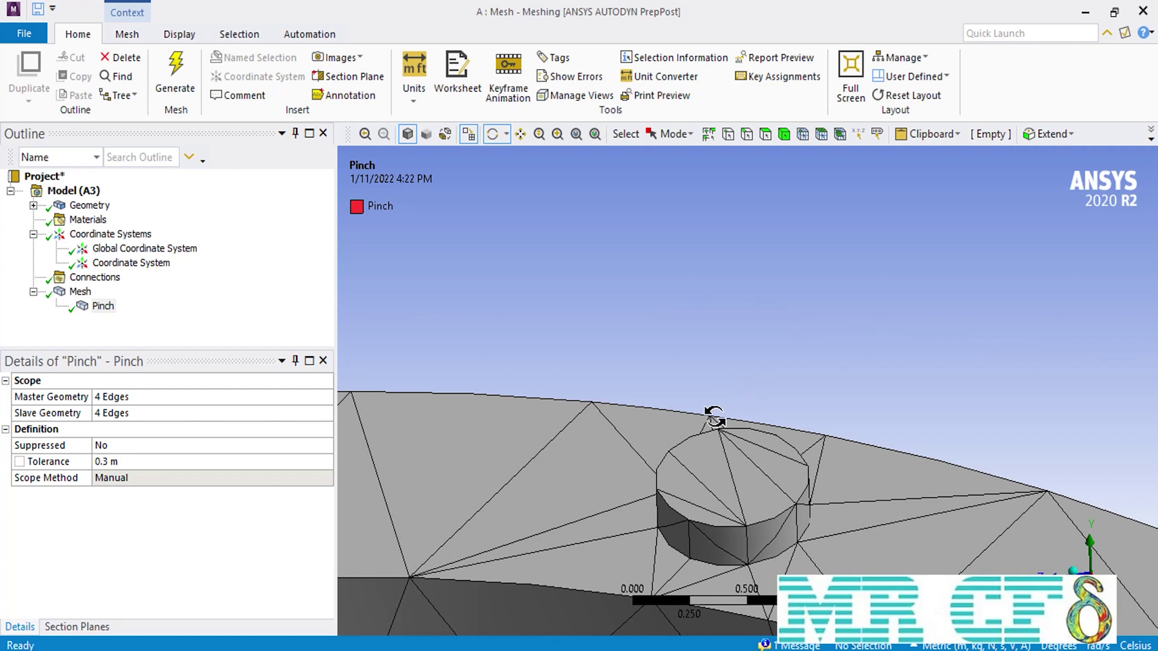
Re-scope the Pinch to one cylinder edge as master and another as slave, then remesh.
click(91, 307)
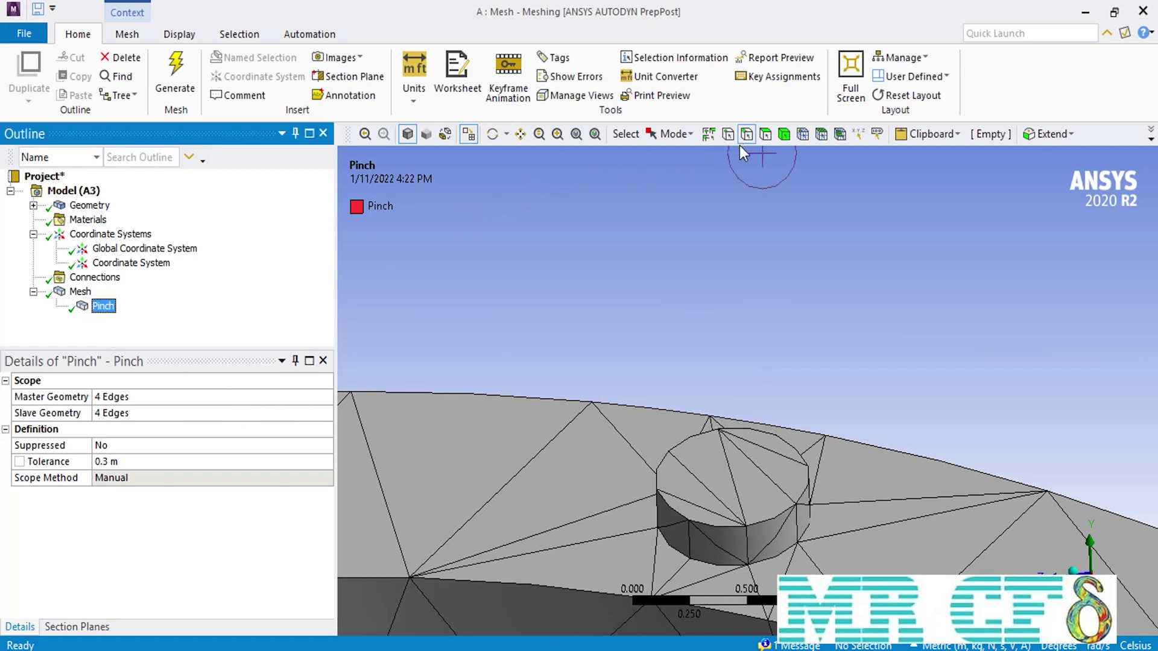
click(121, 397)
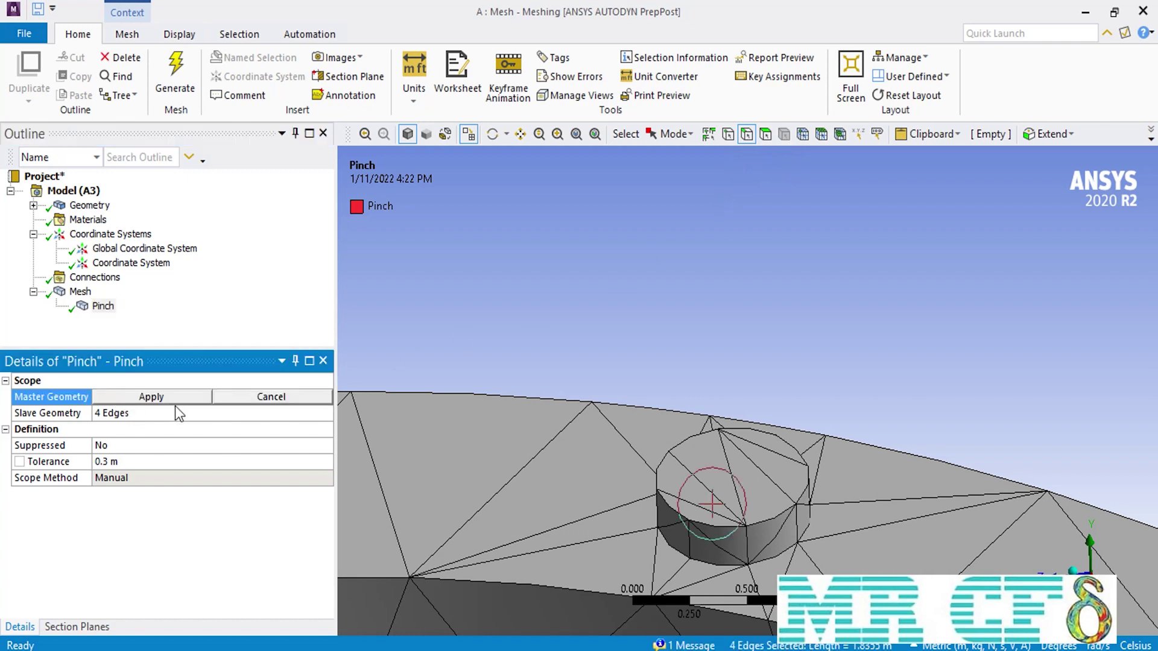
click(678, 509)
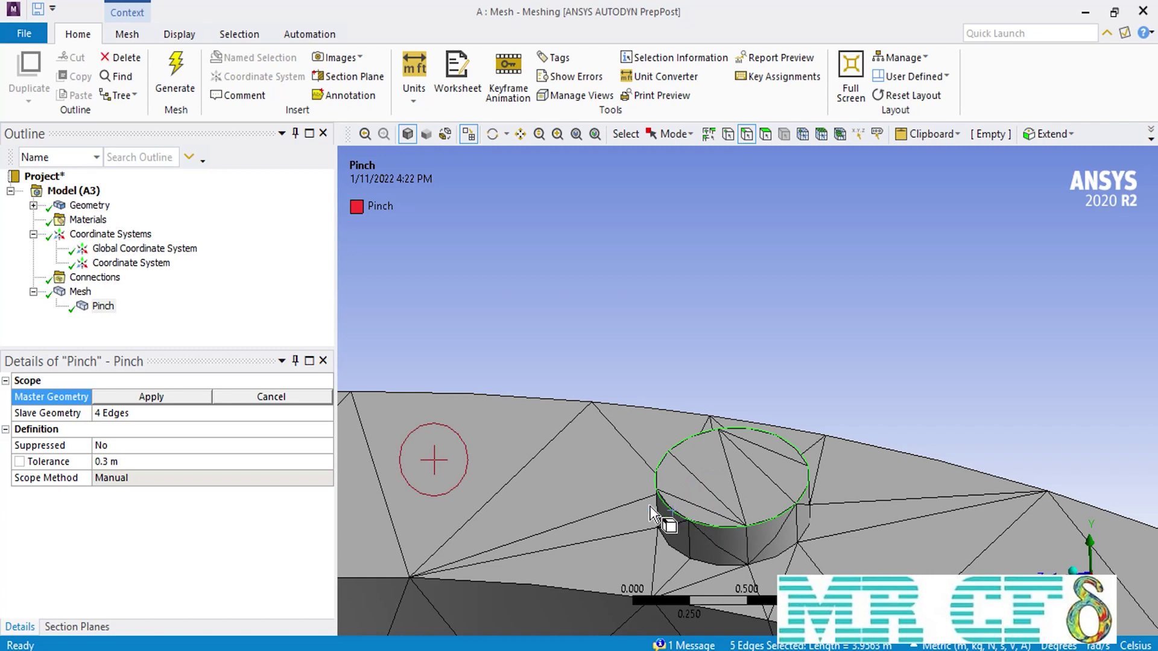
click(173, 399)
click(196, 414)
click(670, 543)
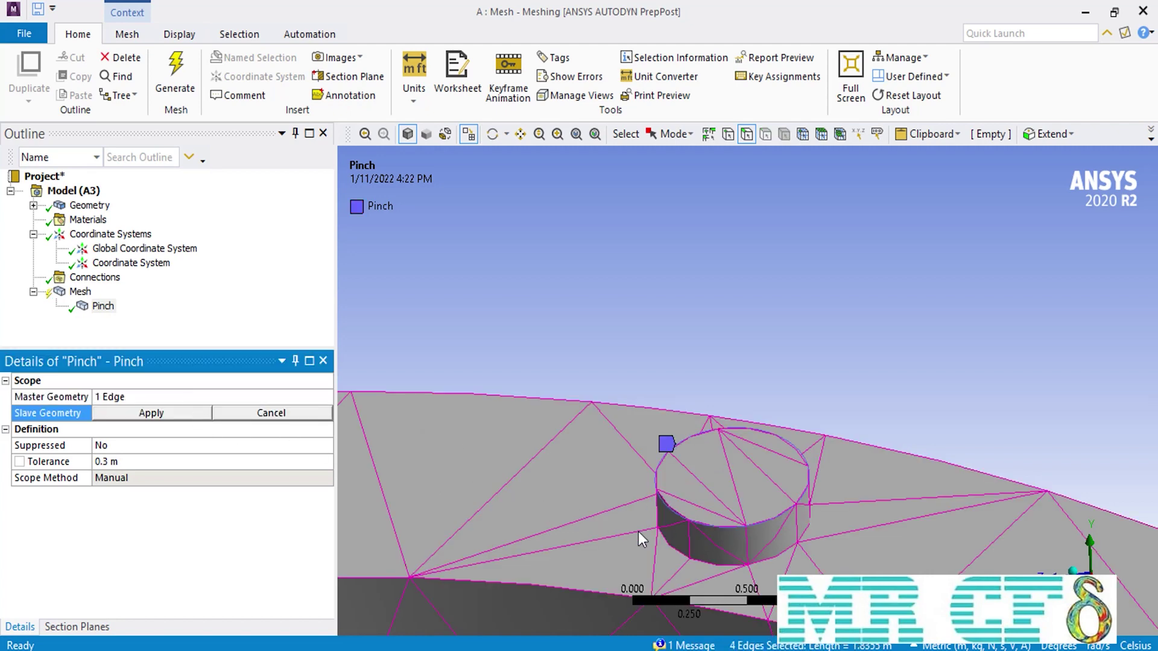
click(116, 417)
click(176, 78)
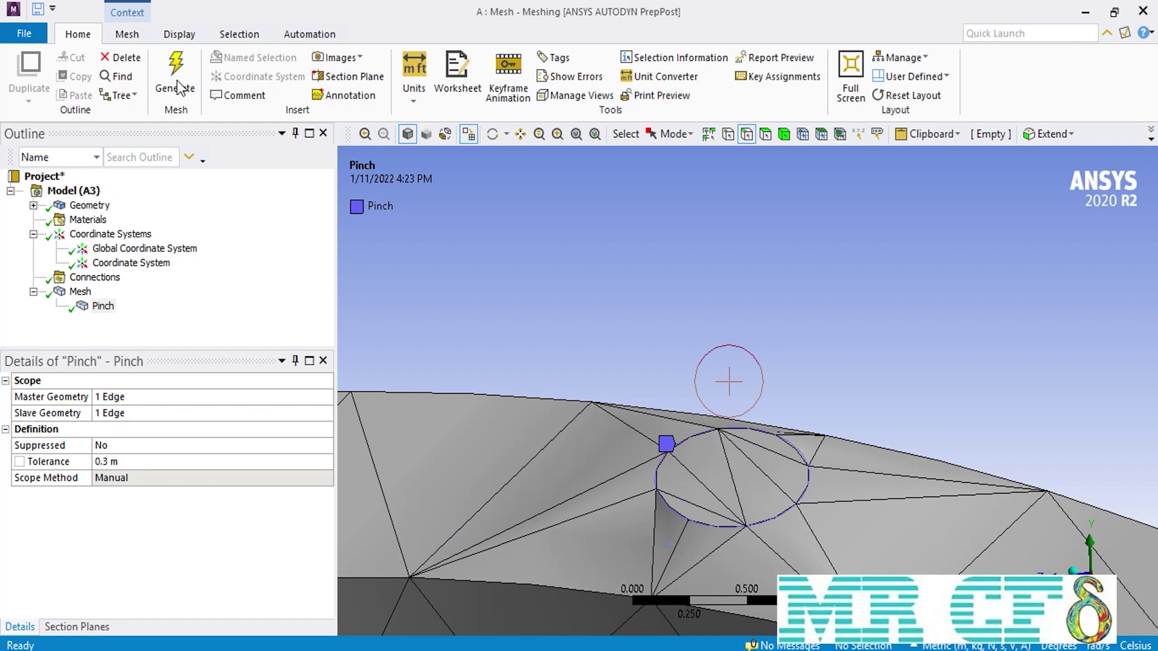